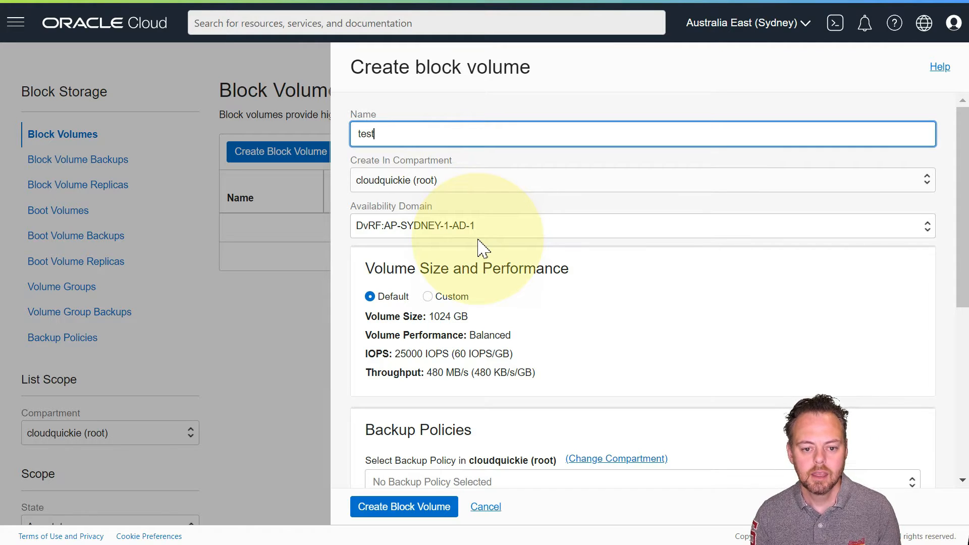
Switch the new block volume to custom size and performance and set its size to 2000 GB.
scroll(481, 247, down, 2)
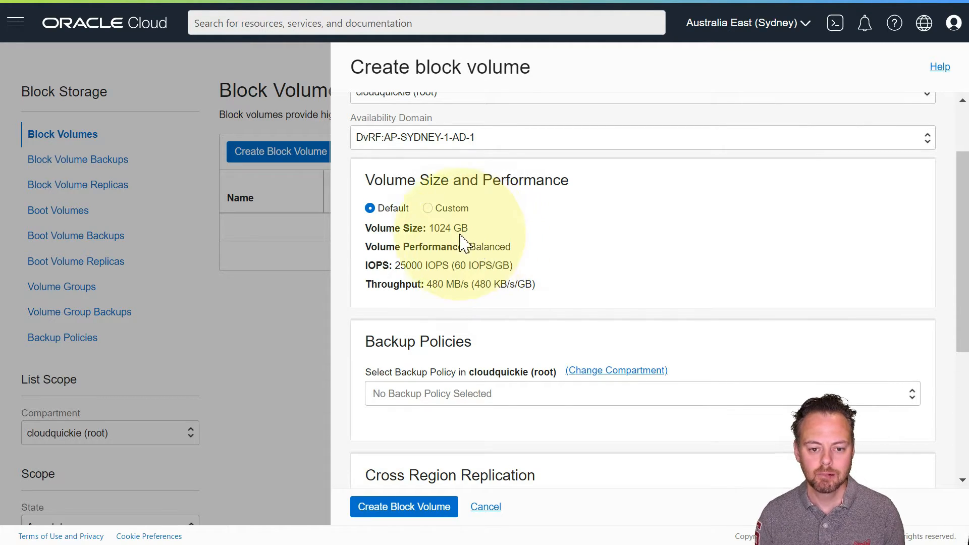
click(428, 210)
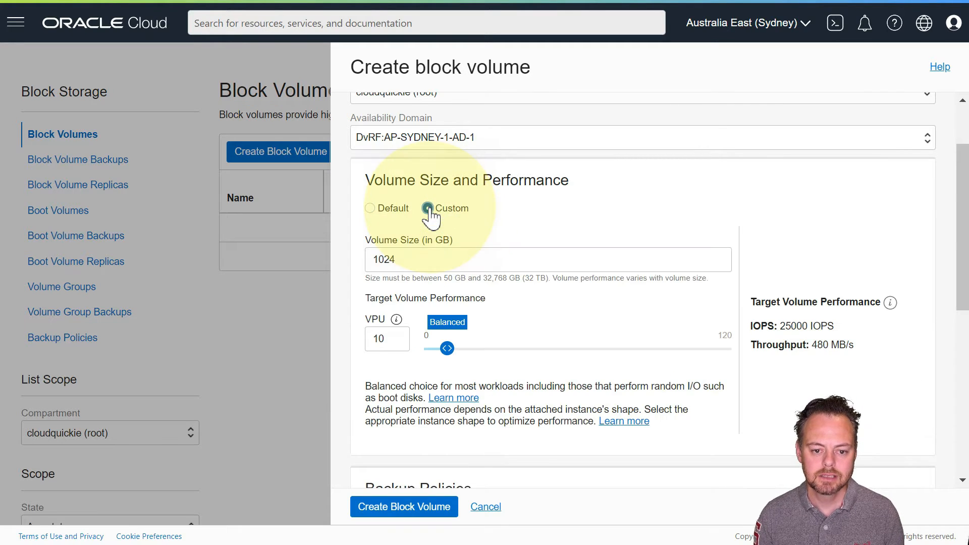
double_click(414, 259)
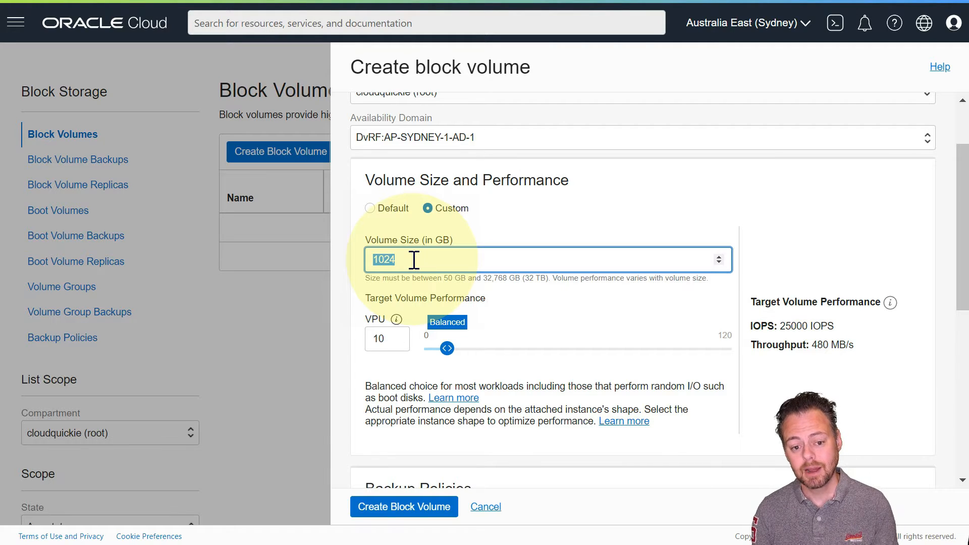
text(2000)
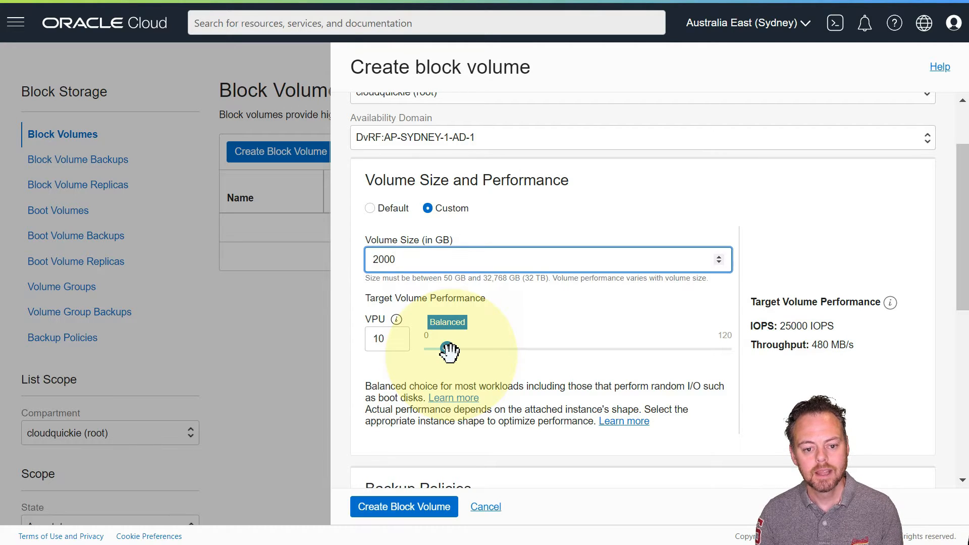
Try target volume performance levels of 0, 20 and 120 VPU, and leave it at 0 VPU (Lower Cost).
drag(447, 349, 422, 349)
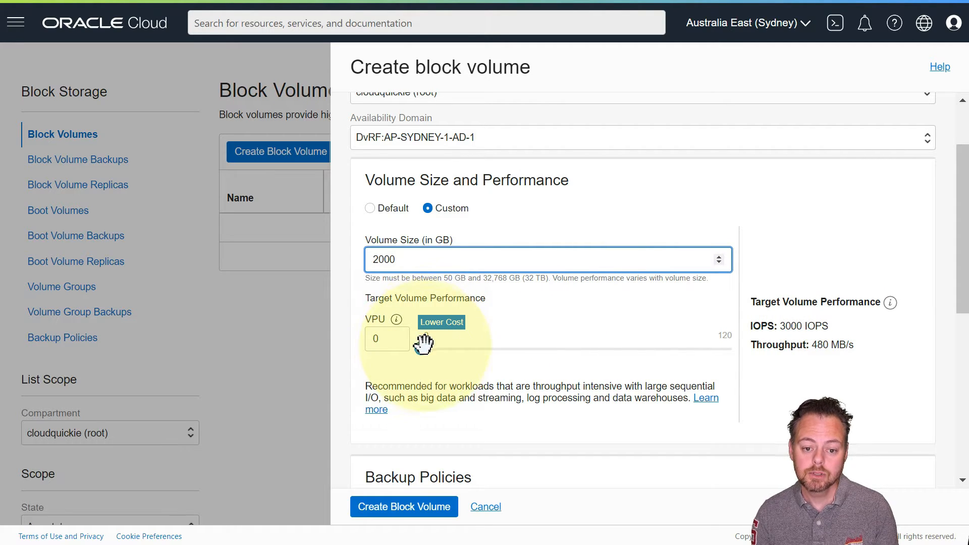
drag(424, 348, 468, 353)
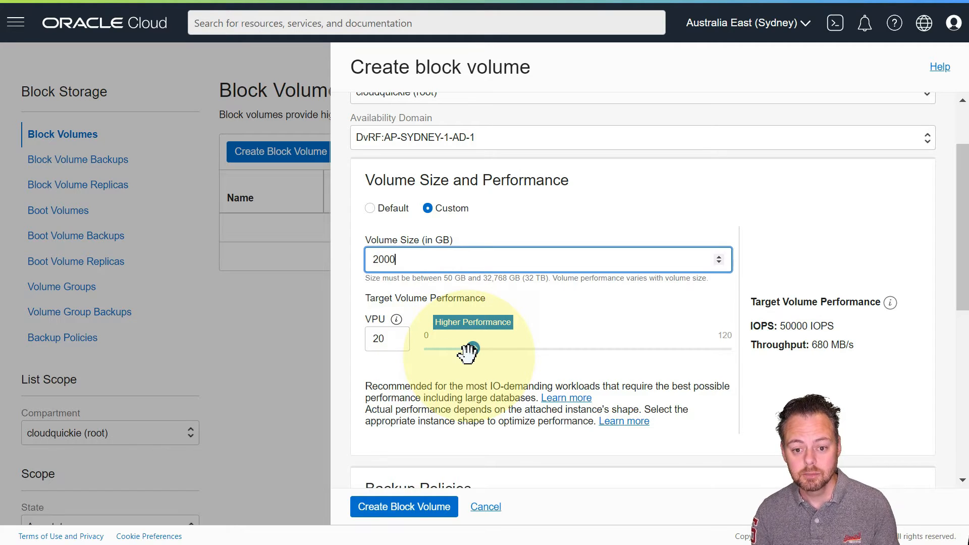
drag(468, 353, 734, 359)
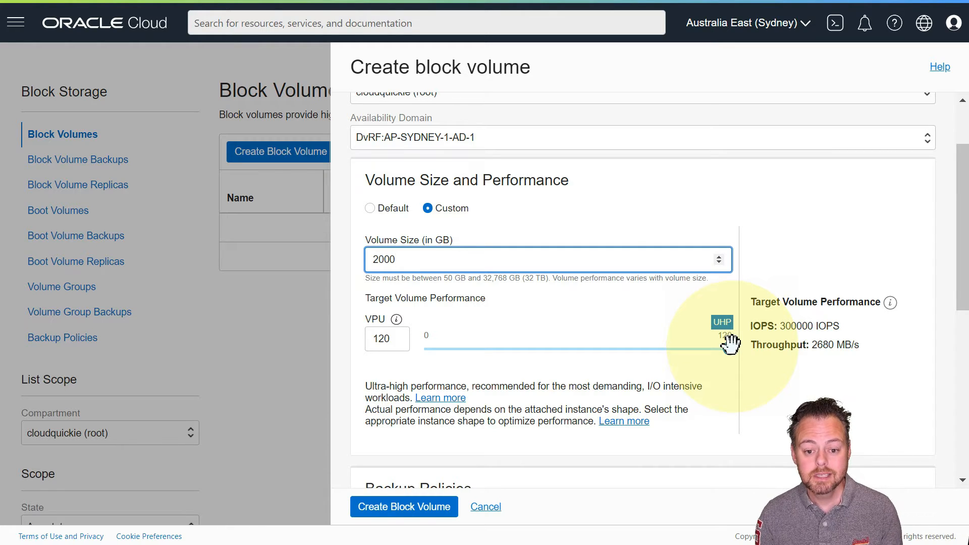
drag(730, 343, 378, 335)
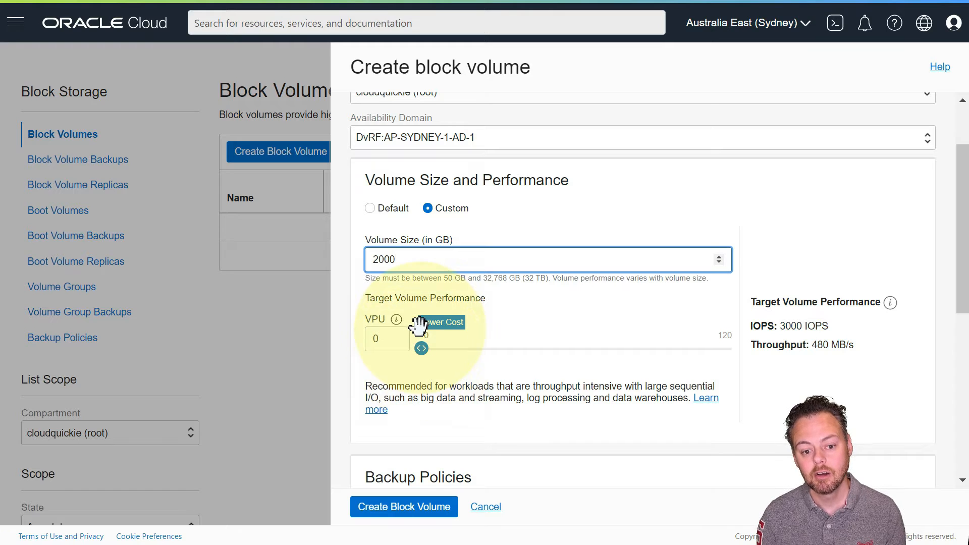
Look over the backup policy choices without selecting one, and create the block volume with replication off and Oracle-managed keys.
scroll(419, 325, down, 3)
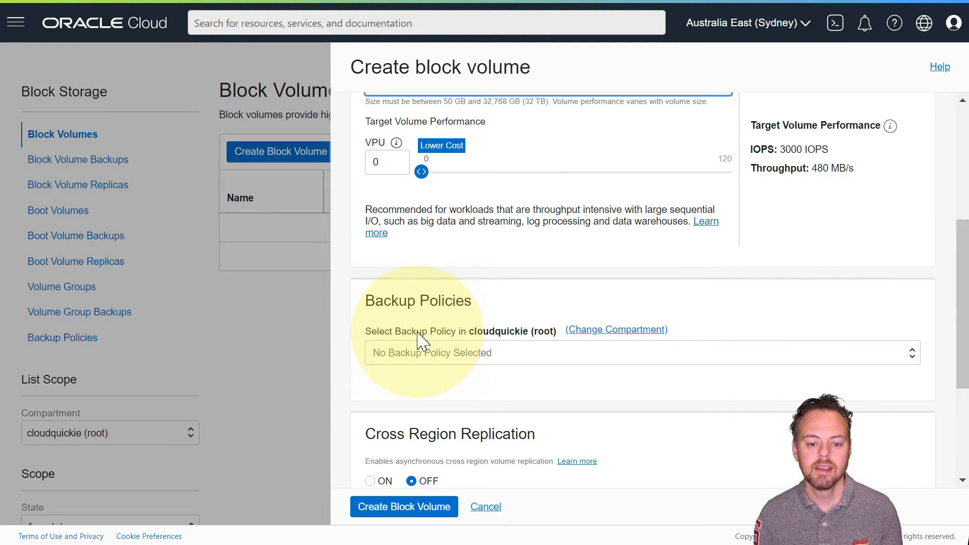
click(406, 360)
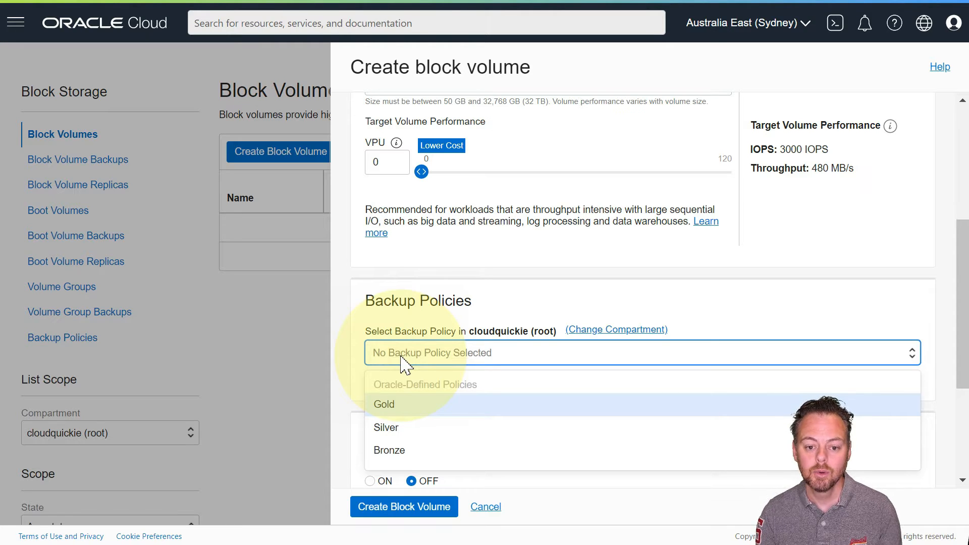
click(405, 359)
scroll(402, 363, down, 3)
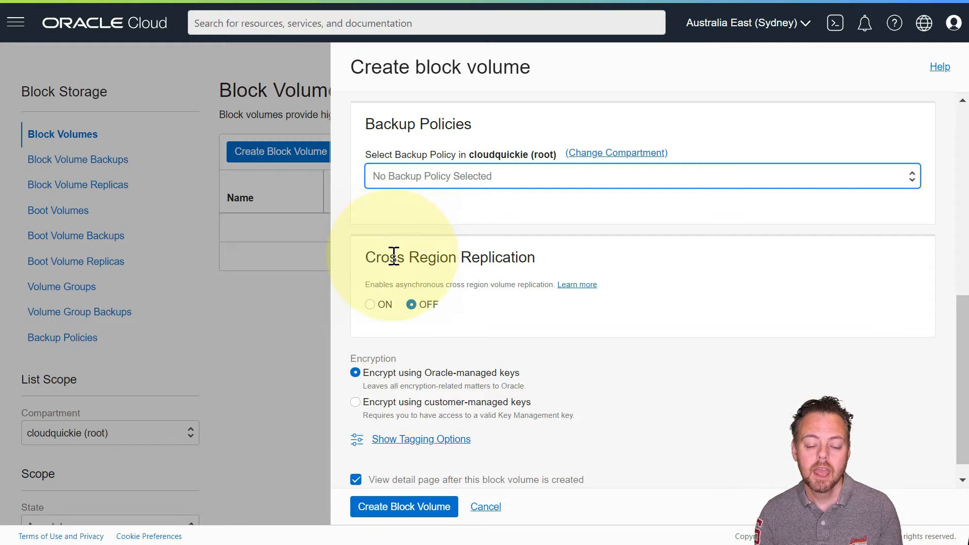
scroll(396, 242, down, 1)
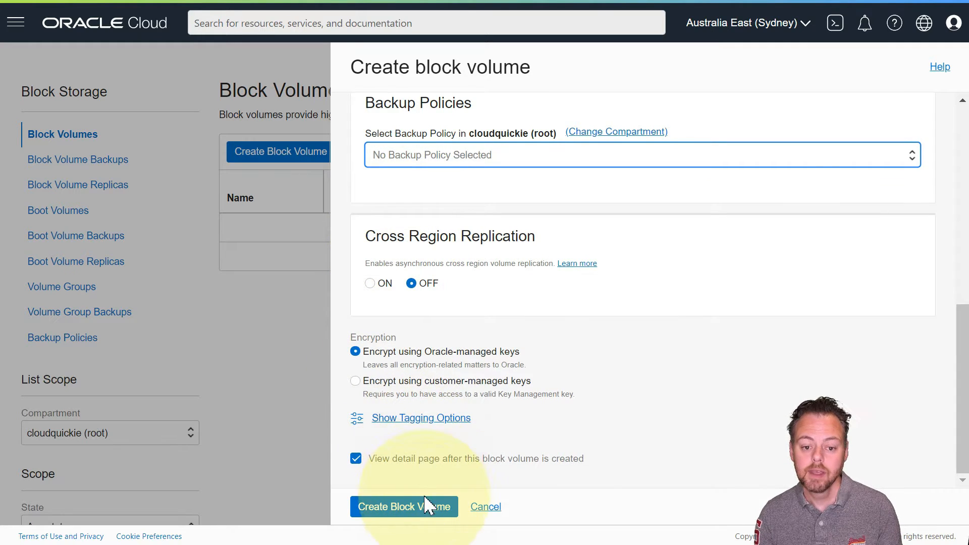
click(423, 518)
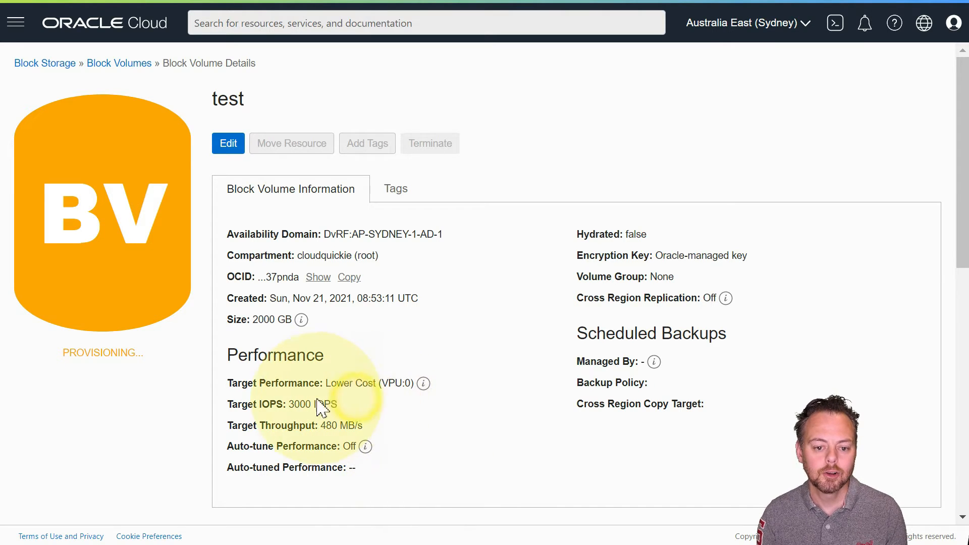
Check the new volume's target IOPS, and check the test (D:) volume in Disk Management on the Windows server.
drag(337, 404, 283, 404)
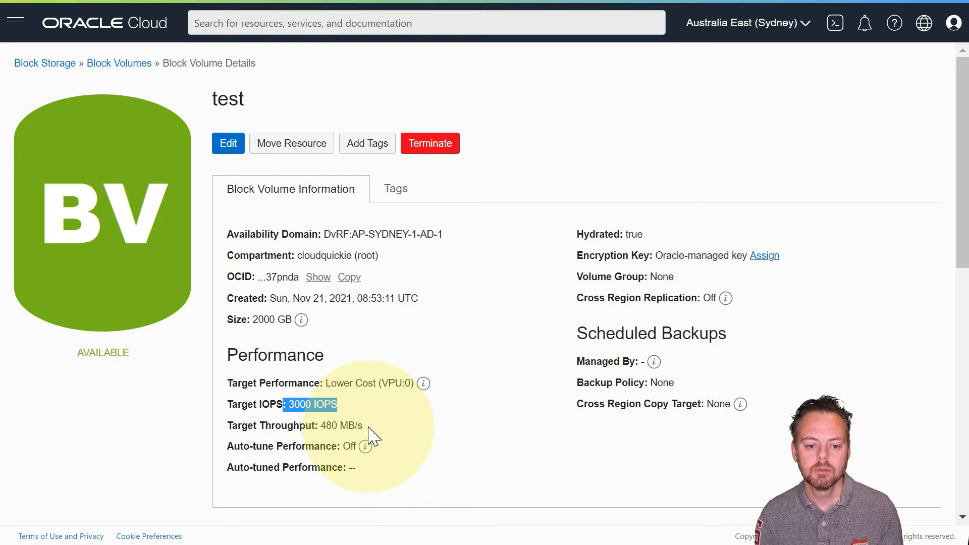
click(372, 437)
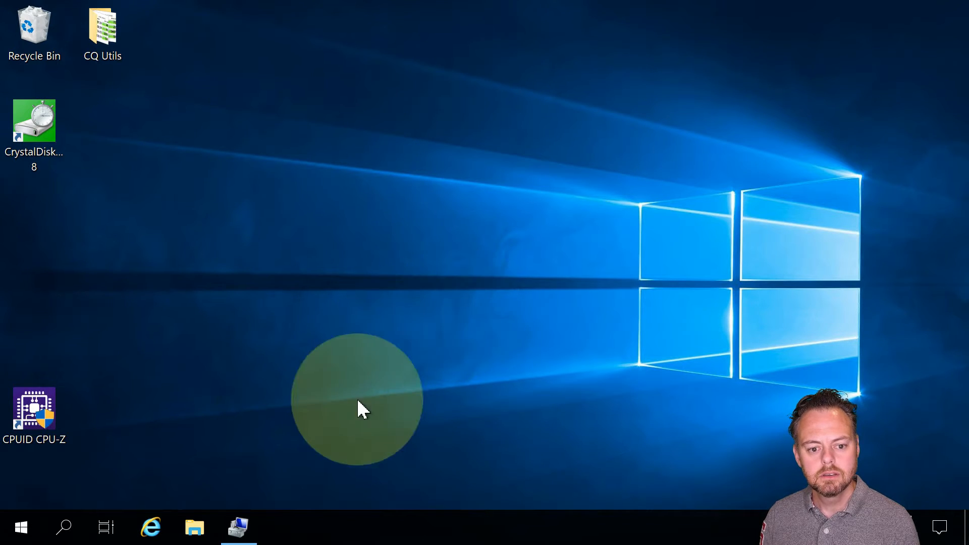
click(241, 529)
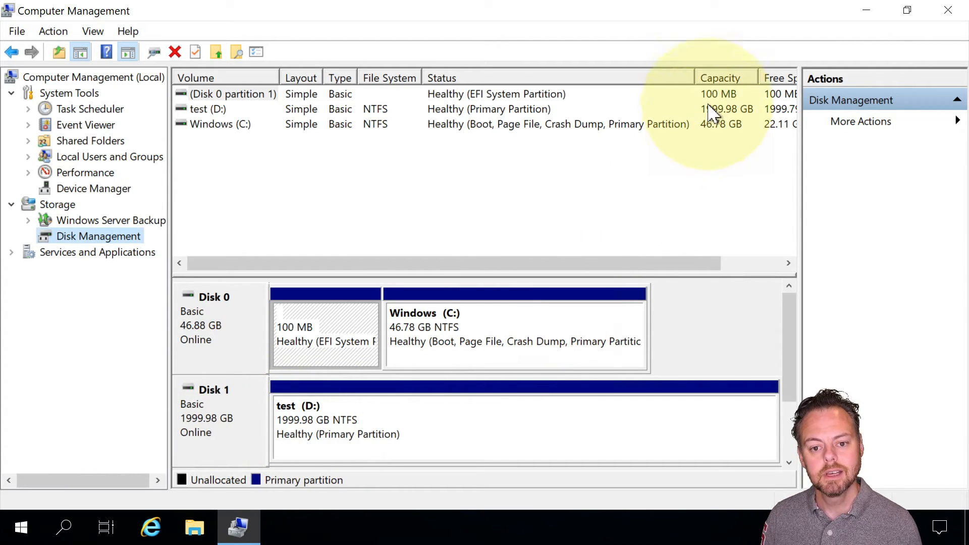
click(859, 18)
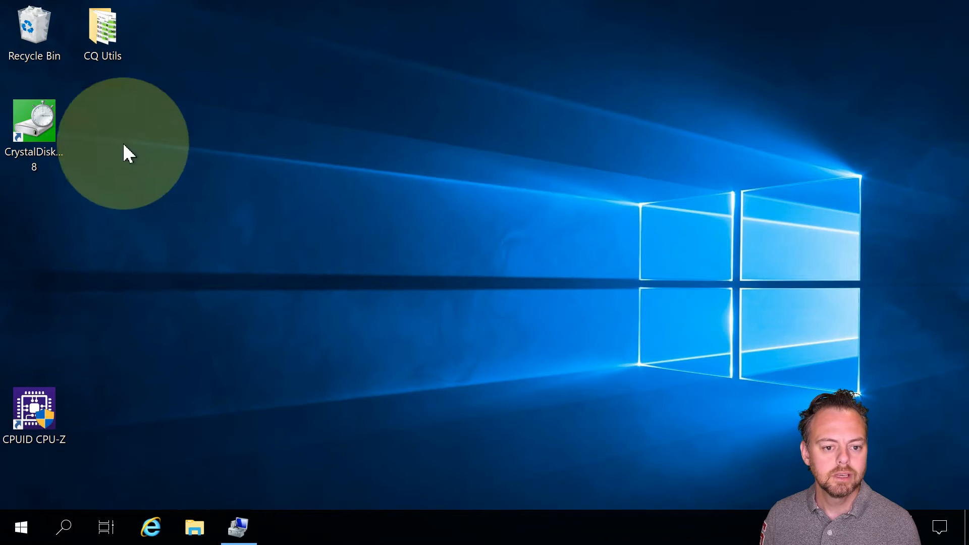
Launch CrystalDiskMark on the Windows server and choose the Peak Performance profile.
double_click(41, 127)
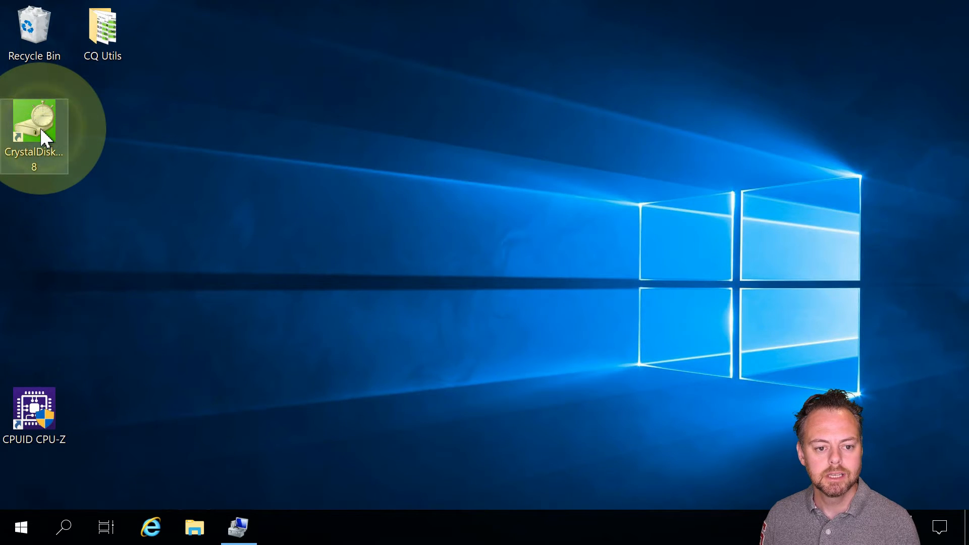
drag(402, 96, 160, 93)
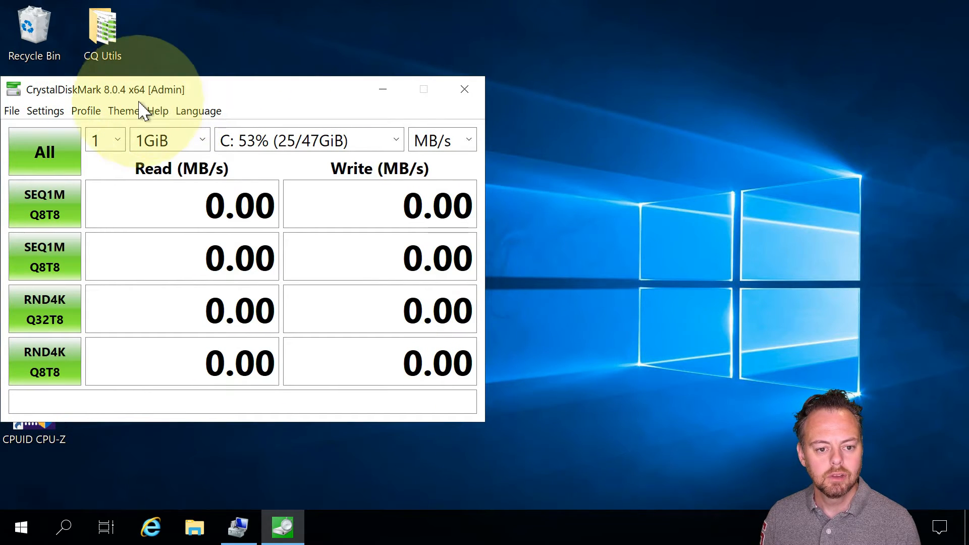
click(96, 112)
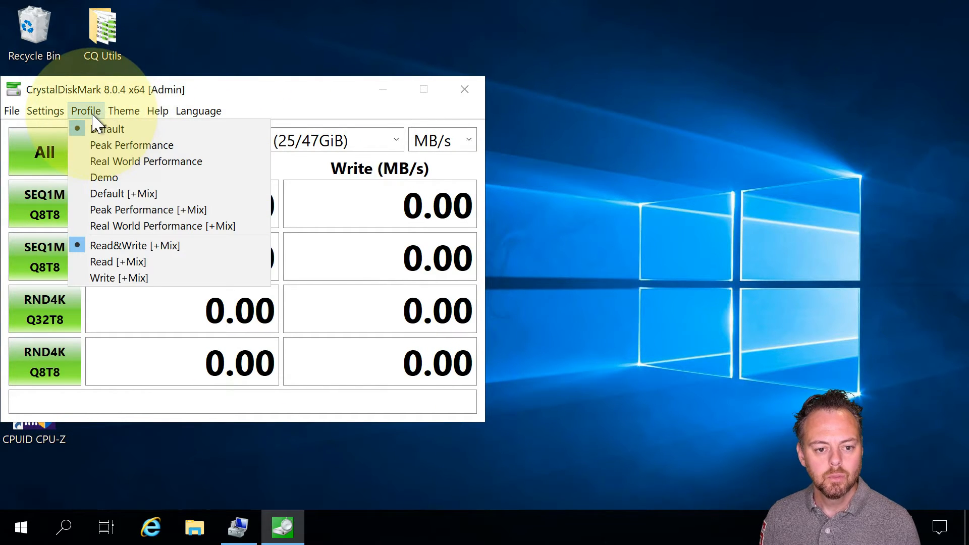
click(98, 148)
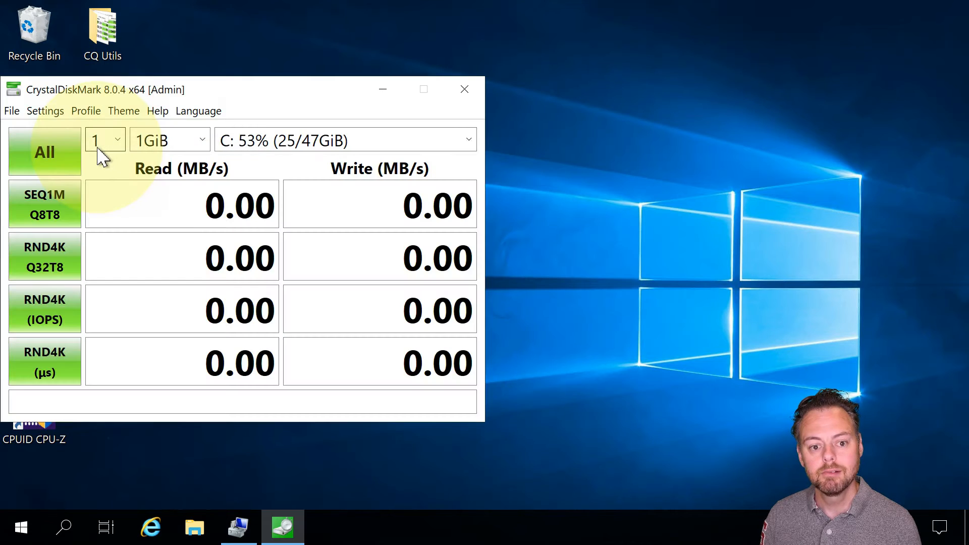
Set the benchmark's test size to 16GiB on drive D: and run all the tests.
click(164, 143)
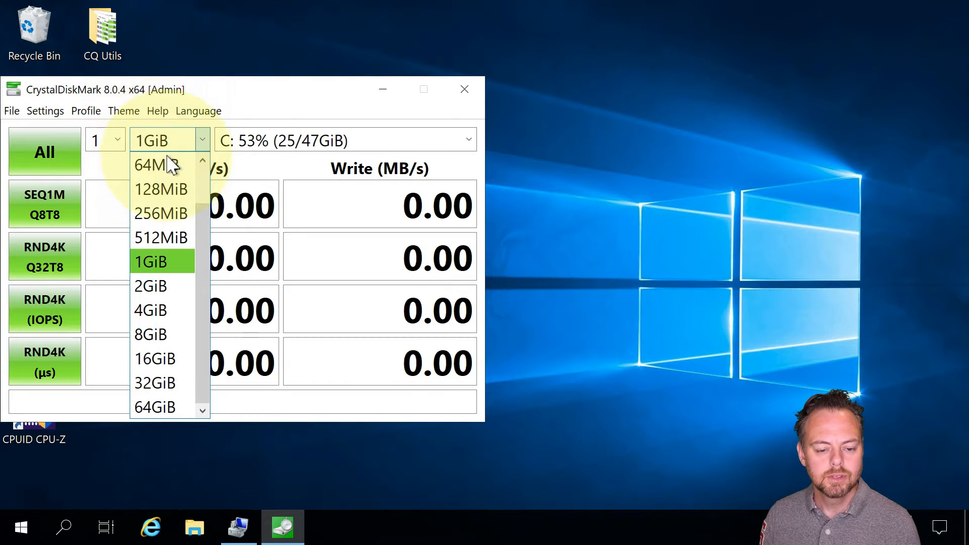
click(166, 363)
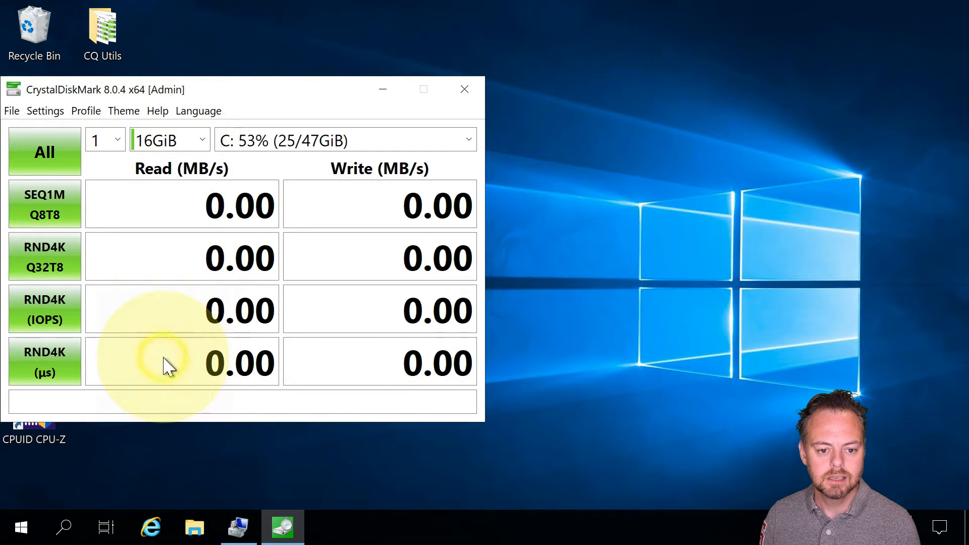
click(280, 140)
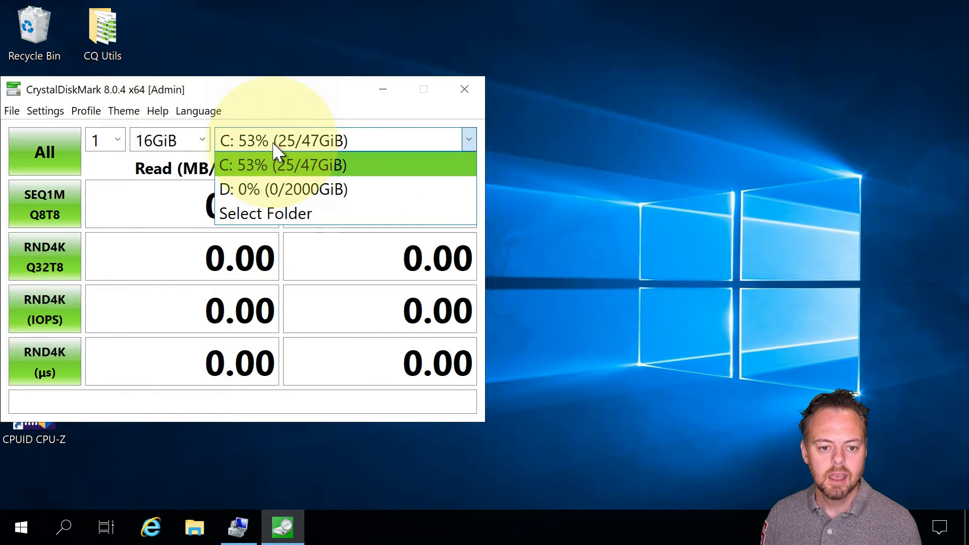
click(275, 188)
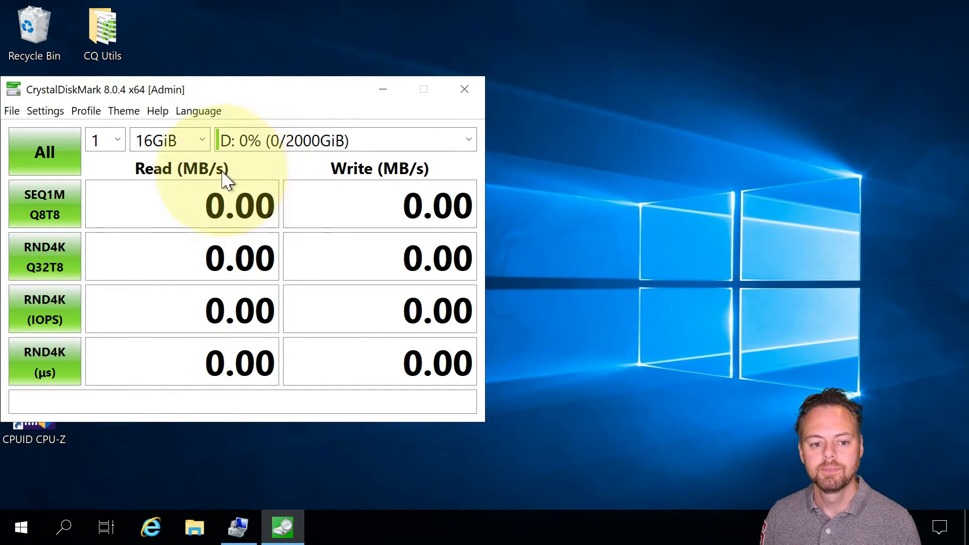
click(52, 148)
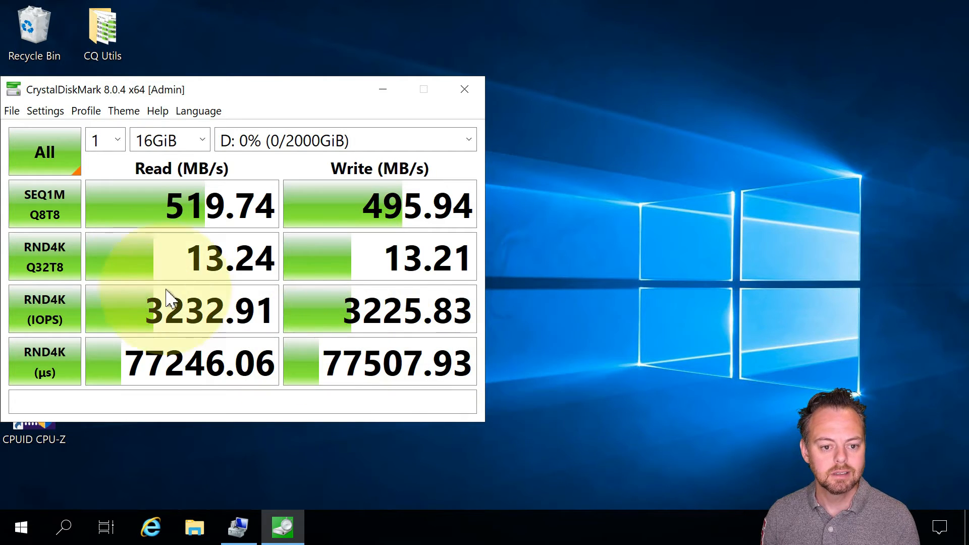
mouse_move(44, 217)
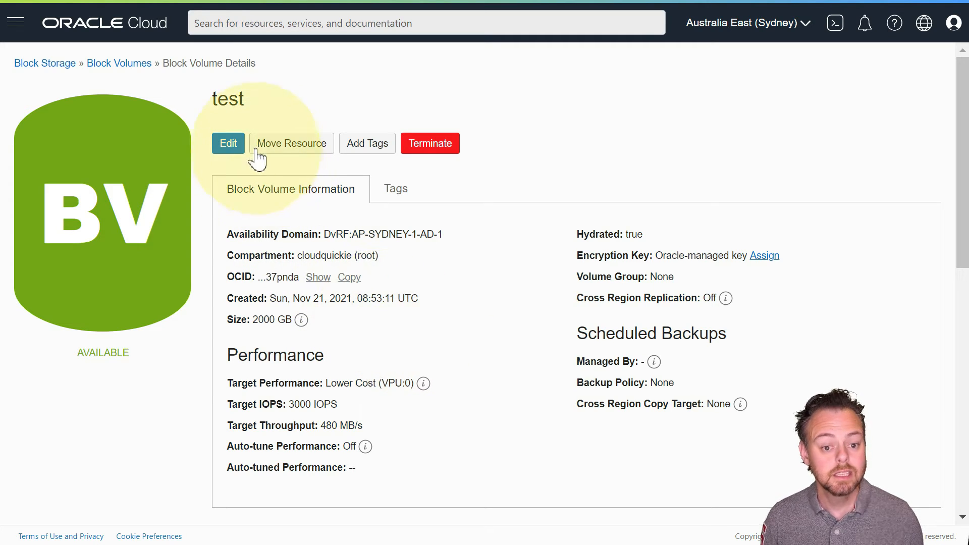
In the Oracle Cloud console, resize the test volume to 5000 GB, set its performance to 20 VPU, and save the changes.
click(229, 144)
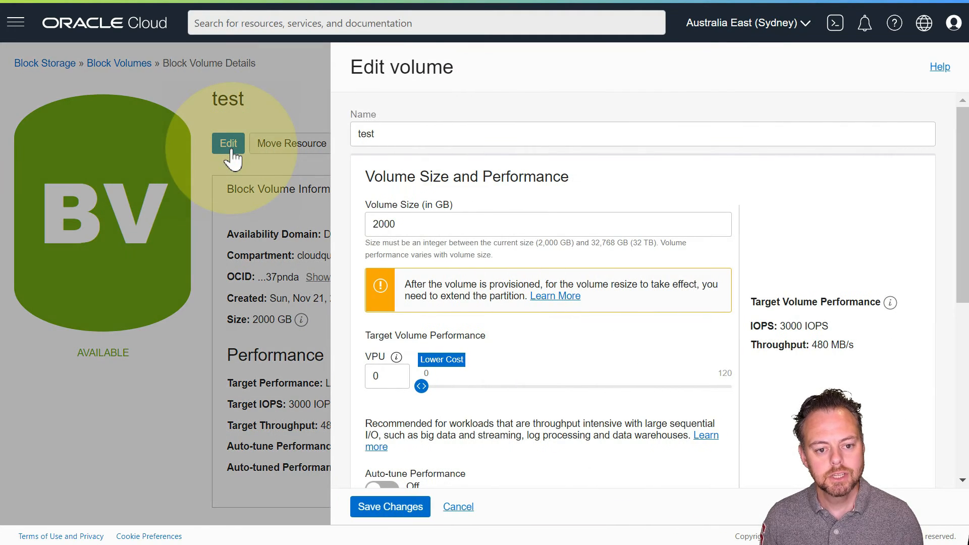
drag(400, 222, 348, 226)
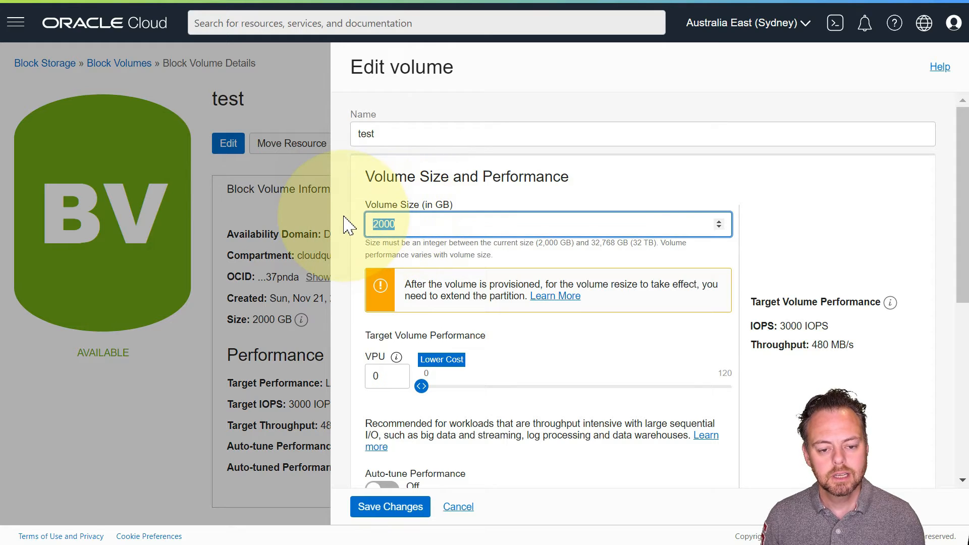
text(5000)
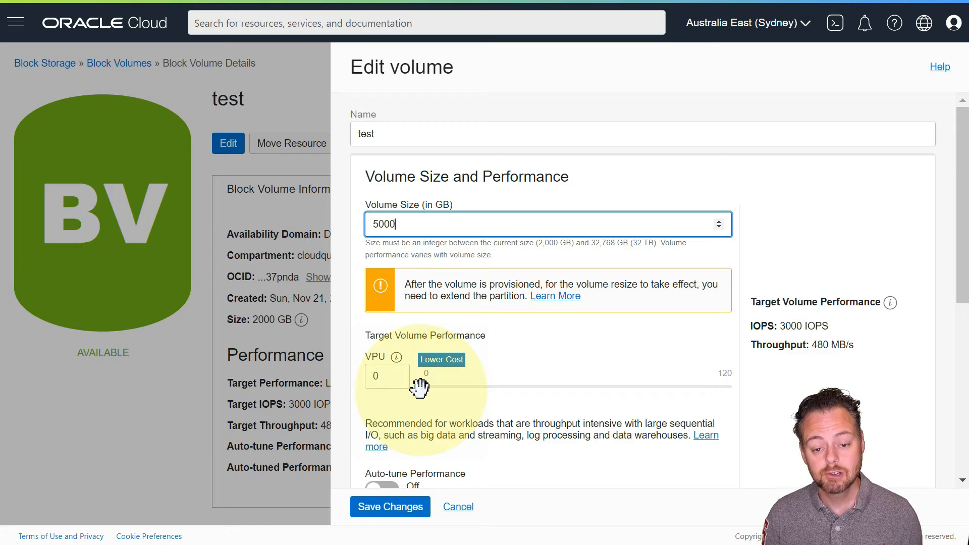
drag(419, 388, 471, 390)
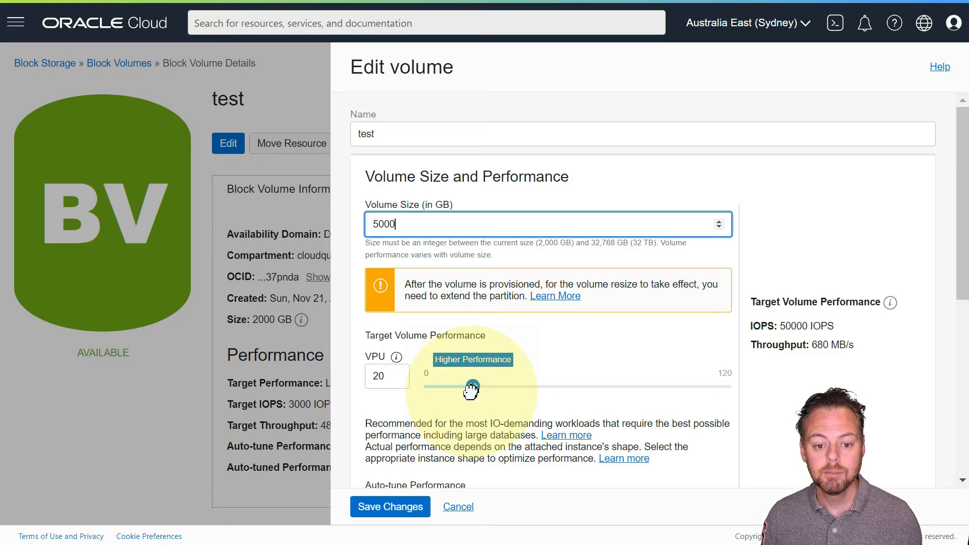
scroll(432, 474, down, 2)
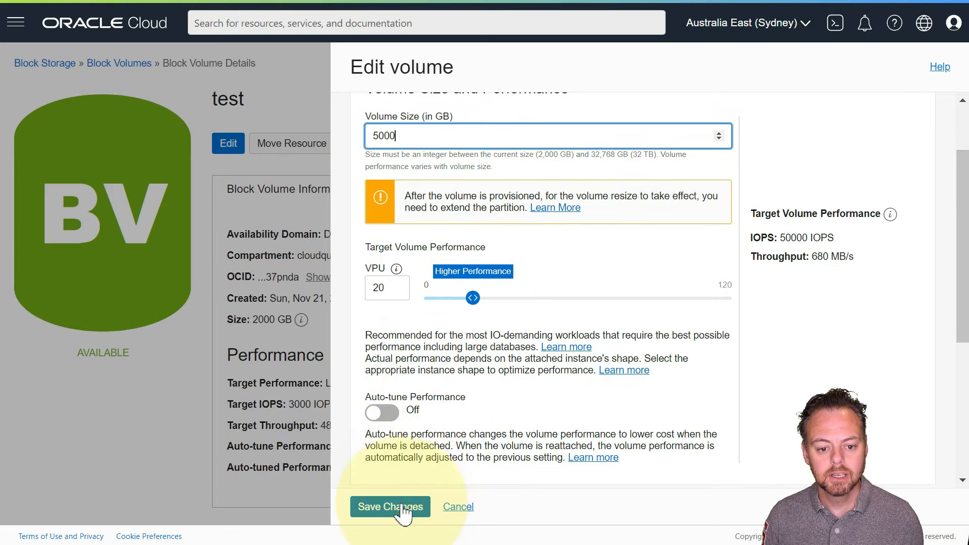
click(398, 507)
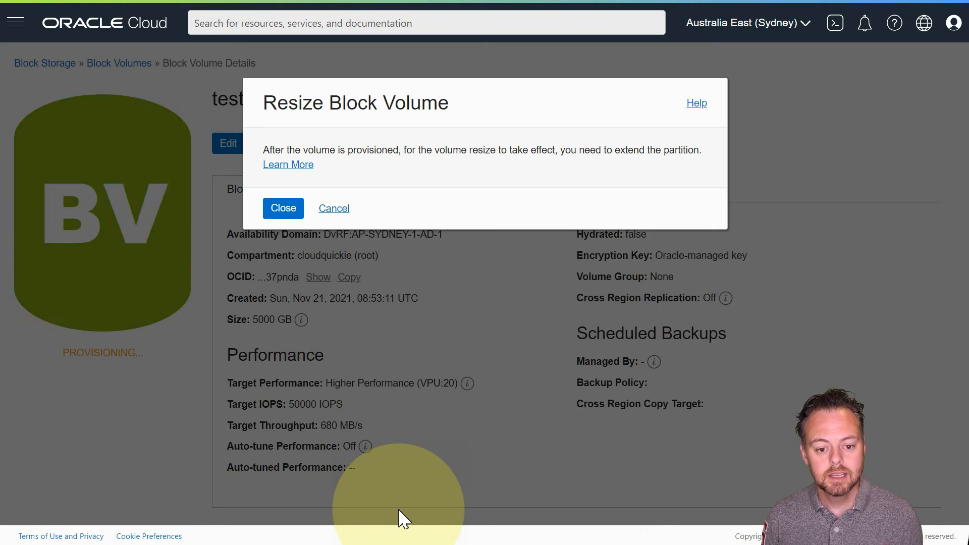
click(283, 209)
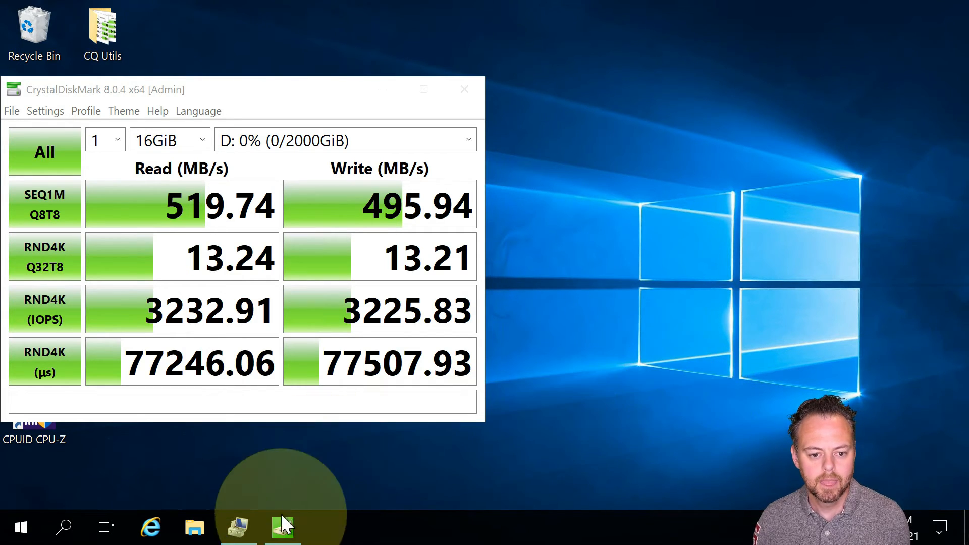
In Disk Management on the Windows server, extend the test (D:) volume over all the unallocated space on Disk 1.
click(239, 529)
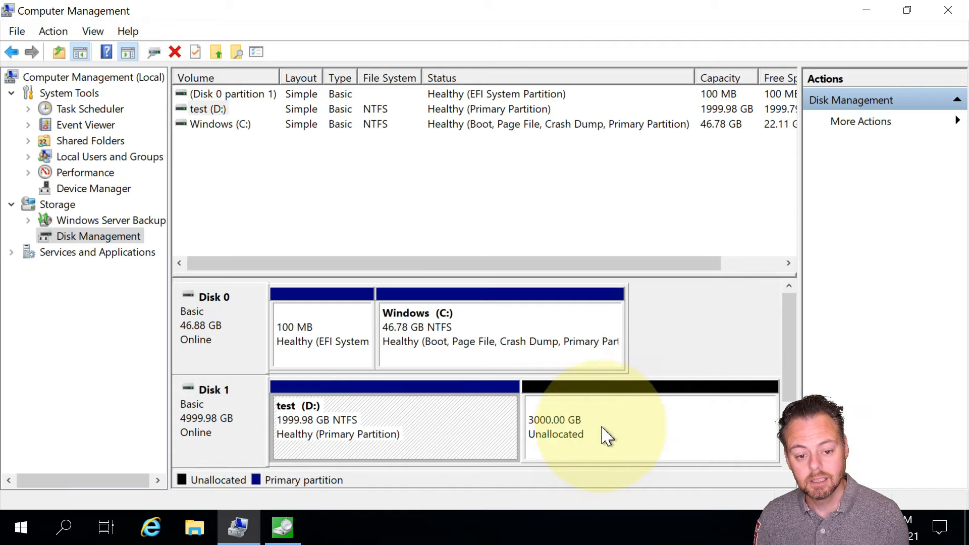
right_click(400, 419)
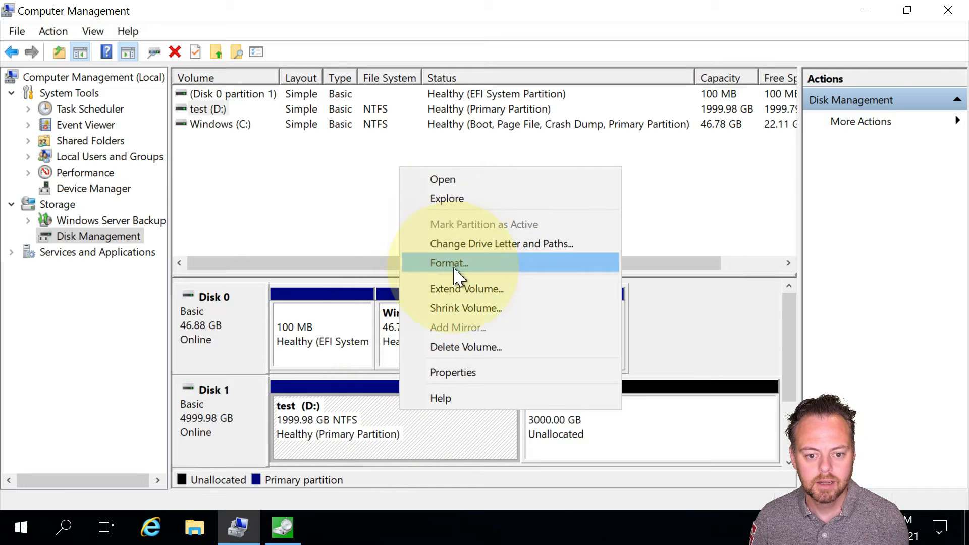
click(455, 289)
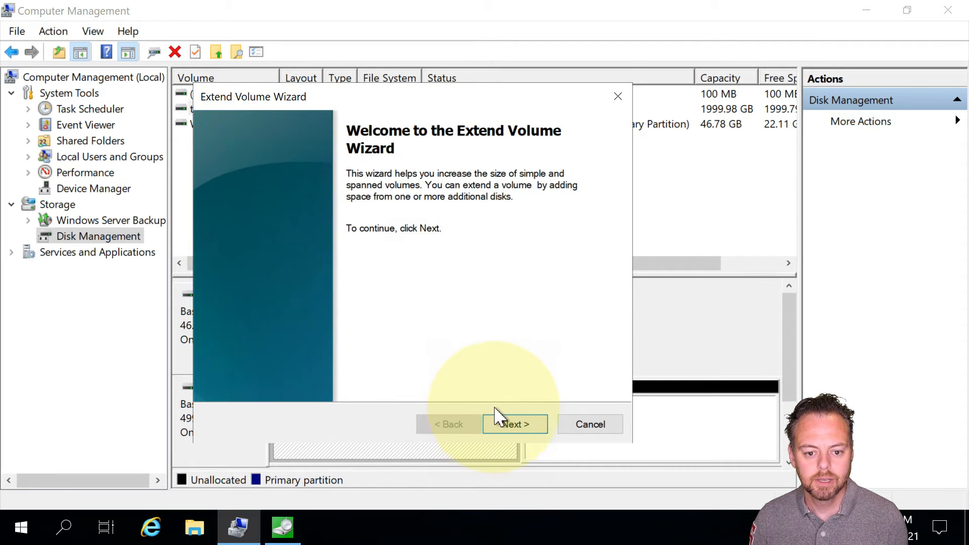
click(514, 424)
click(520, 426)
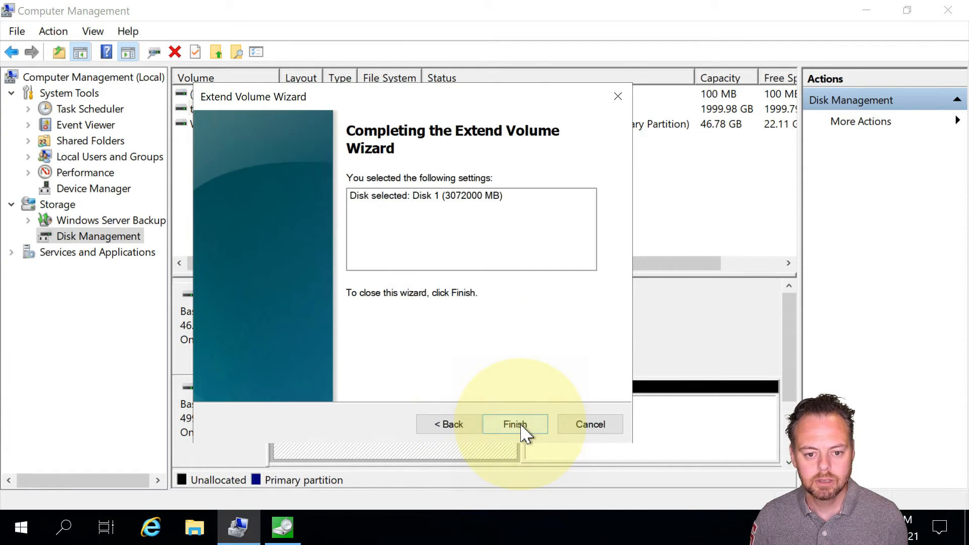
click(518, 427)
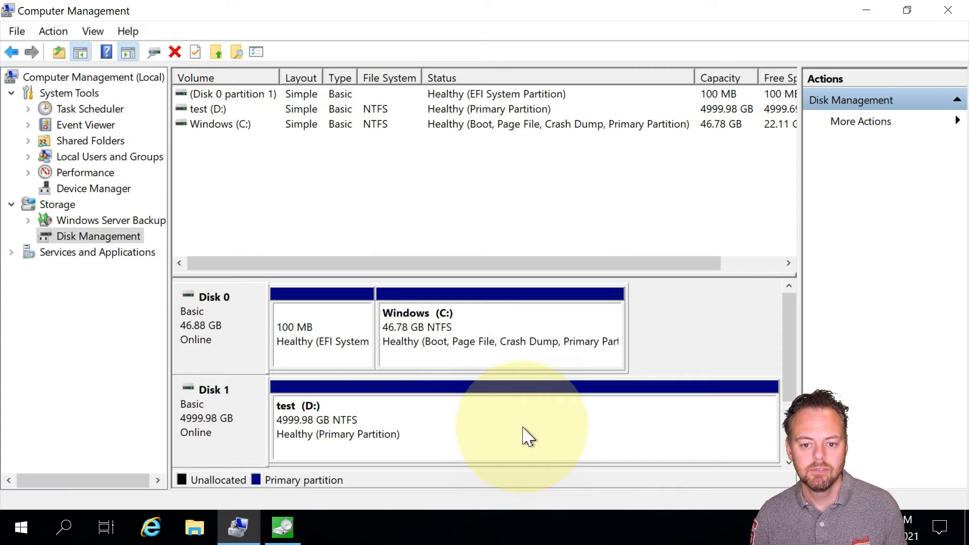
Minimize Computer Management, launch a second CrystalDiskMark instance, and place its window side by side with the one holding the earlier results.
click(863, 11)
drag(154, 89, 303, 79)
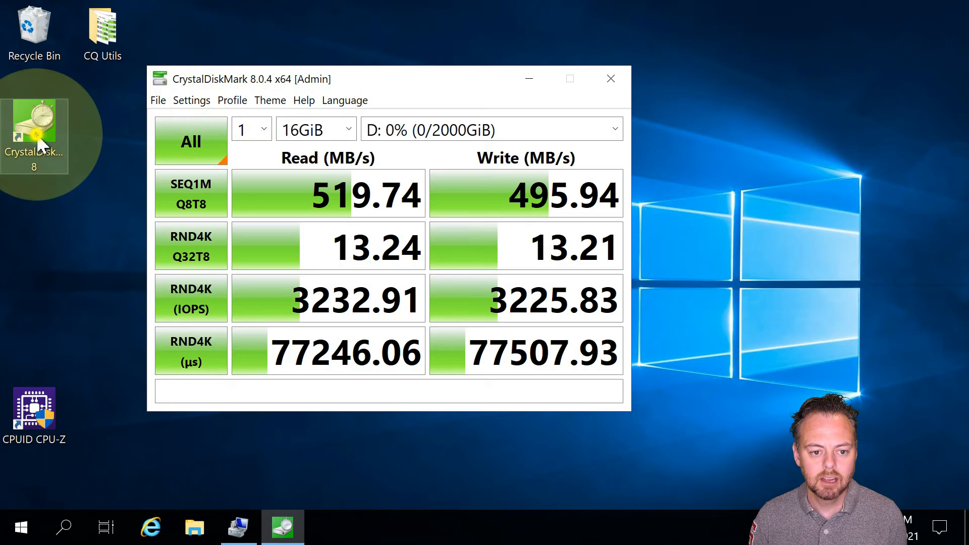
double_click(38, 141)
drag(351, 93, 590, 97)
drag(400, 86, 249, 94)
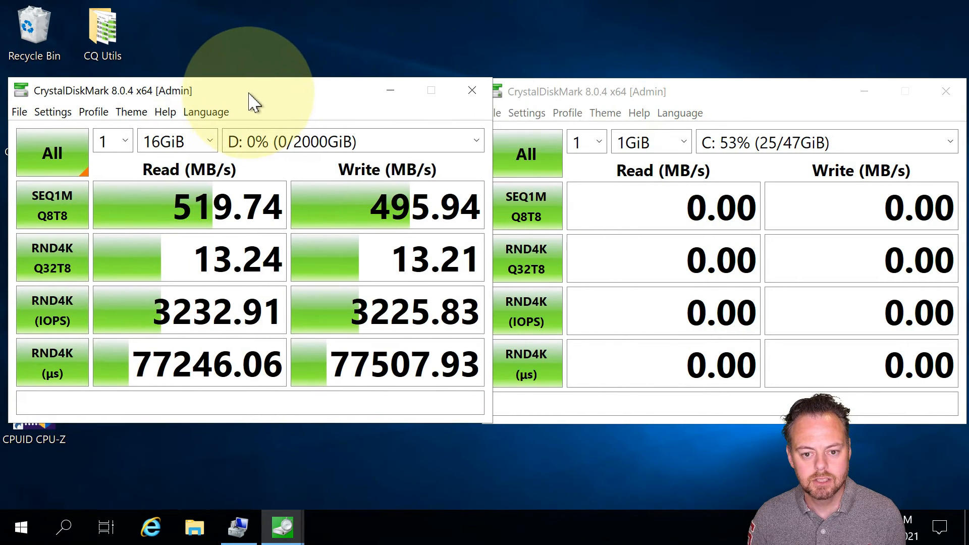
Run all tests in the new CrystalDiskMark window with the Peak Performance profile and a 16GiB test size on drive D:.
click(600, 113)
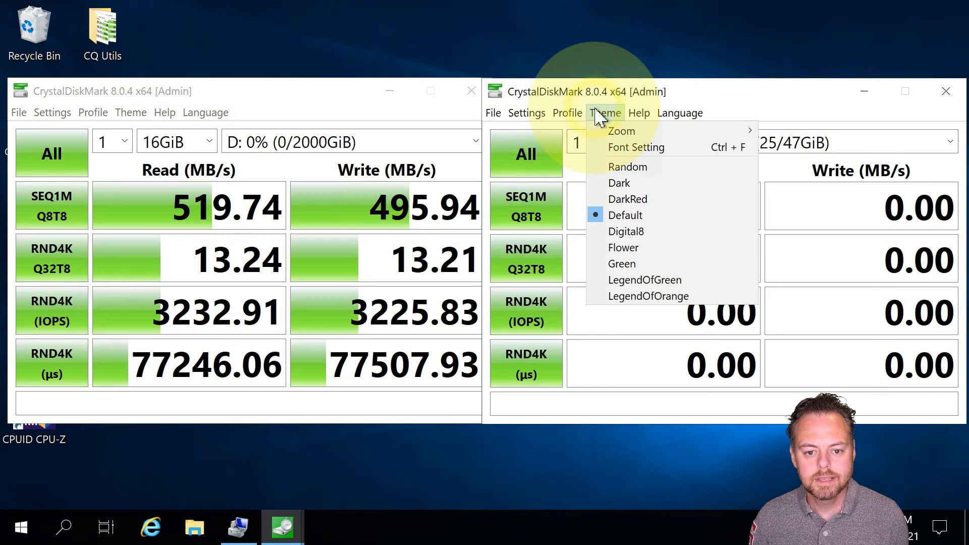
mouse_move(583, 113)
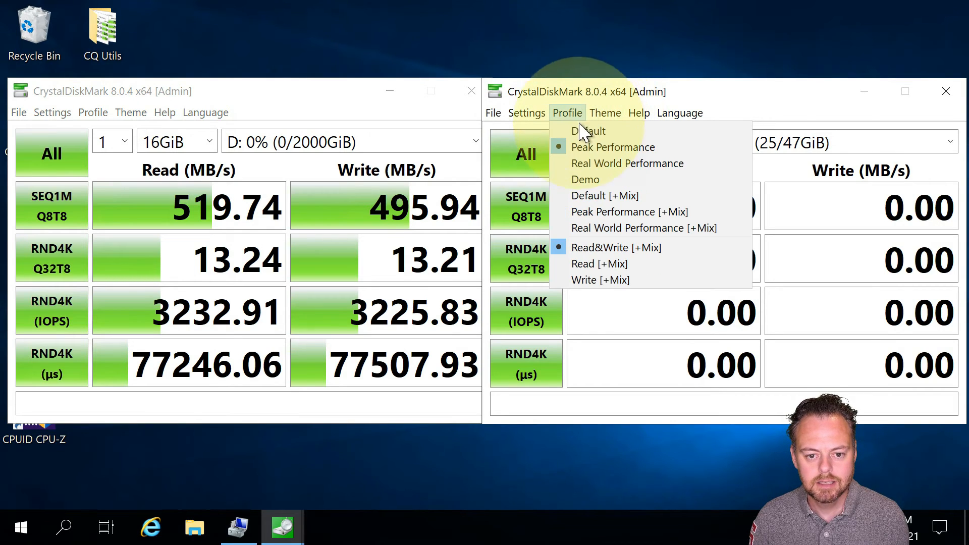
click(585, 147)
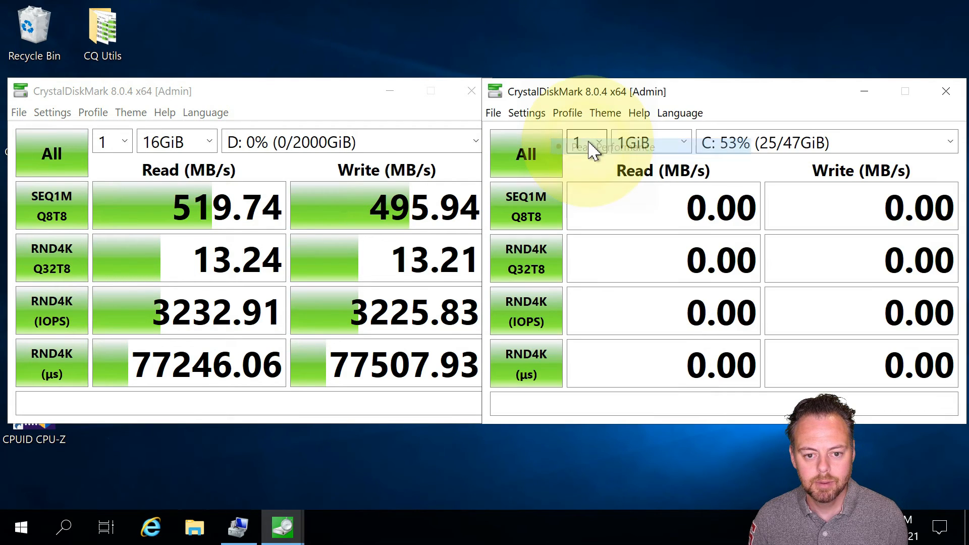
click(649, 149)
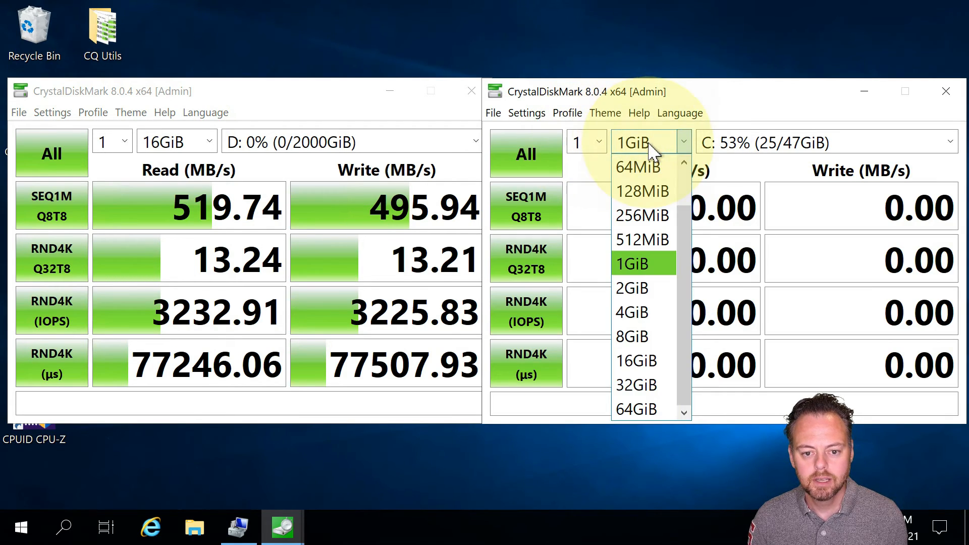
click(636, 360)
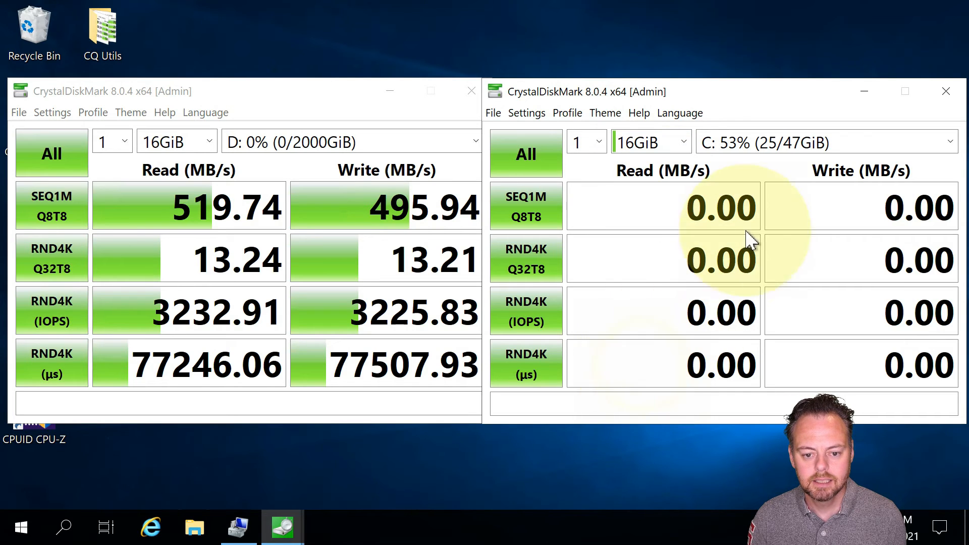
click(749, 146)
click(748, 191)
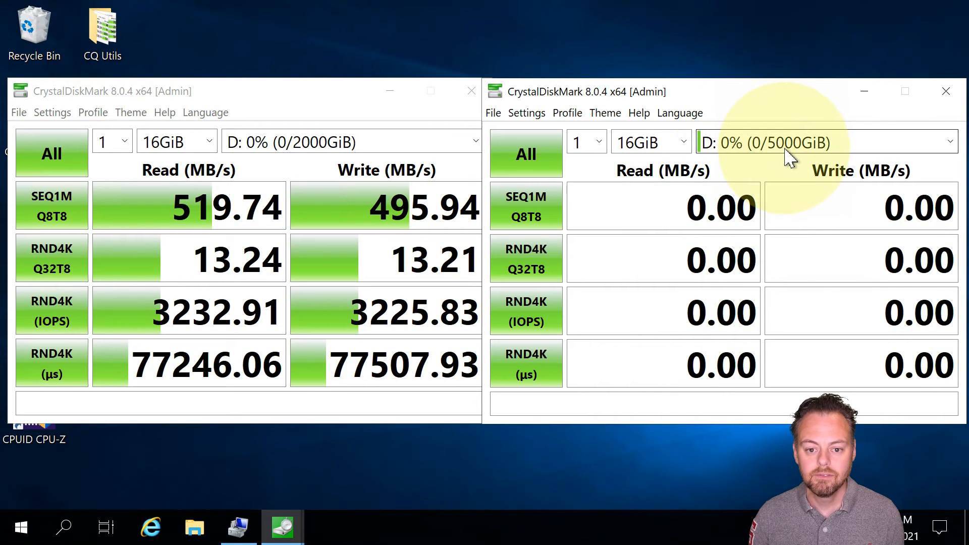
click(517, 161)
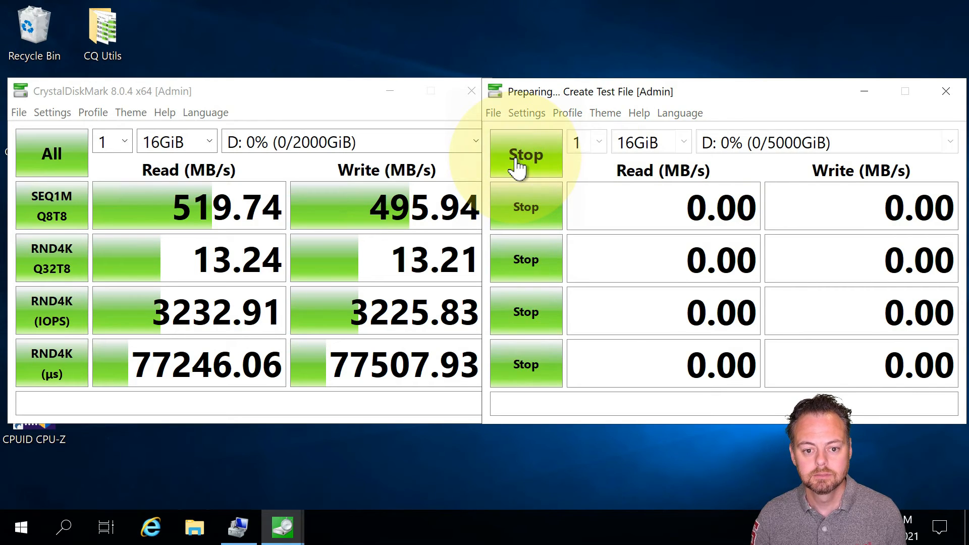